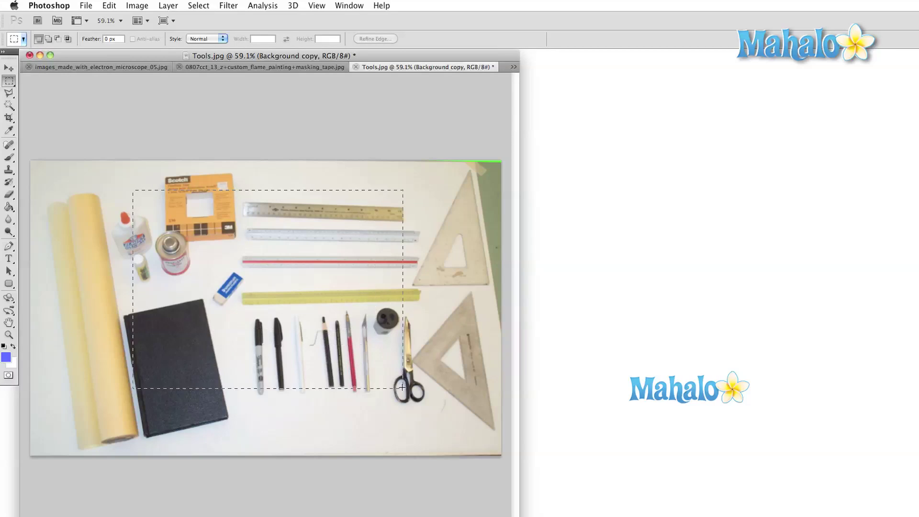
# Add a layer mask to the Background copy layer that hides the rectangular selected area of Tools.jpg
pyautogui.click(168, 5)
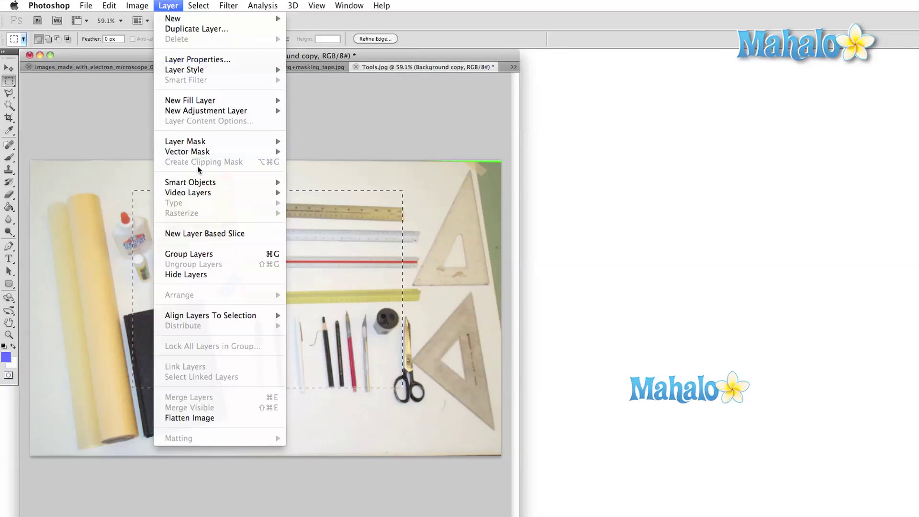
pyautogui.moveTo(199, 142)
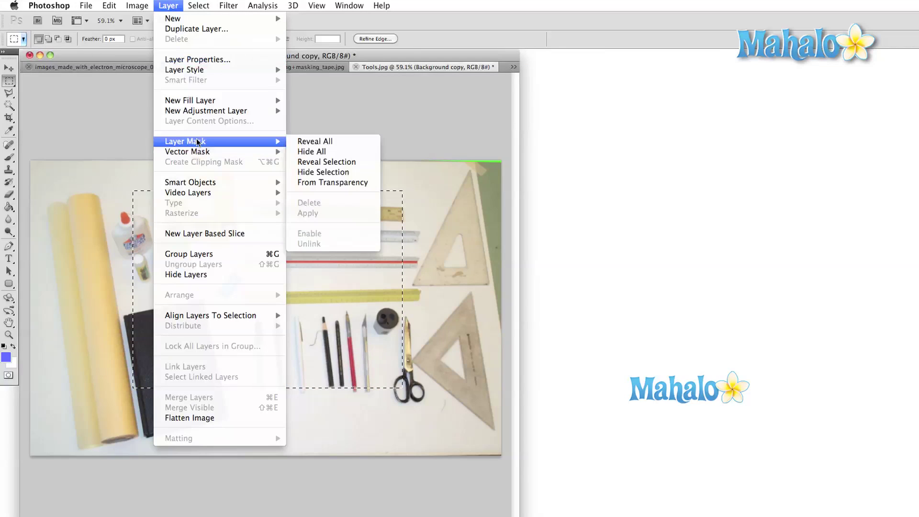
pyautogui.click(307, 171)
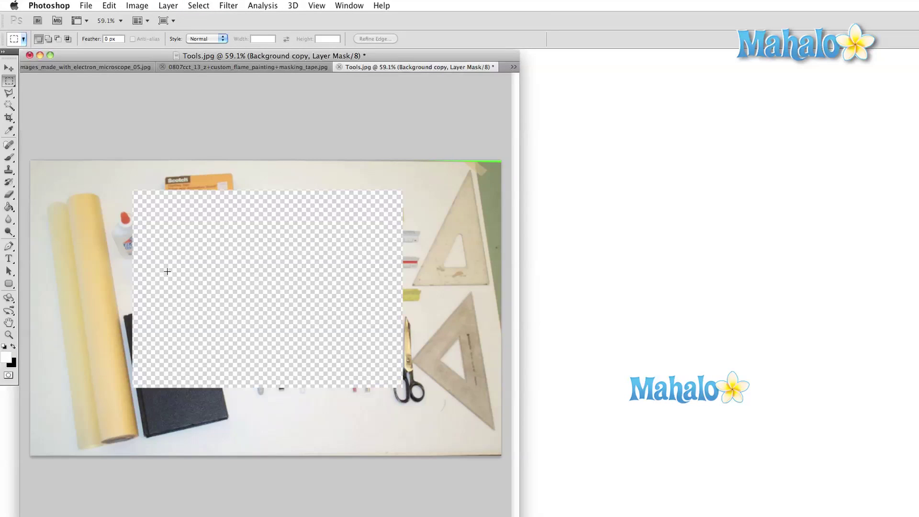
# Draw a rectangular marquee selection across the middle of the Tools.jpg photo, from the glue bottle to the pens
pyautogui.press('w')
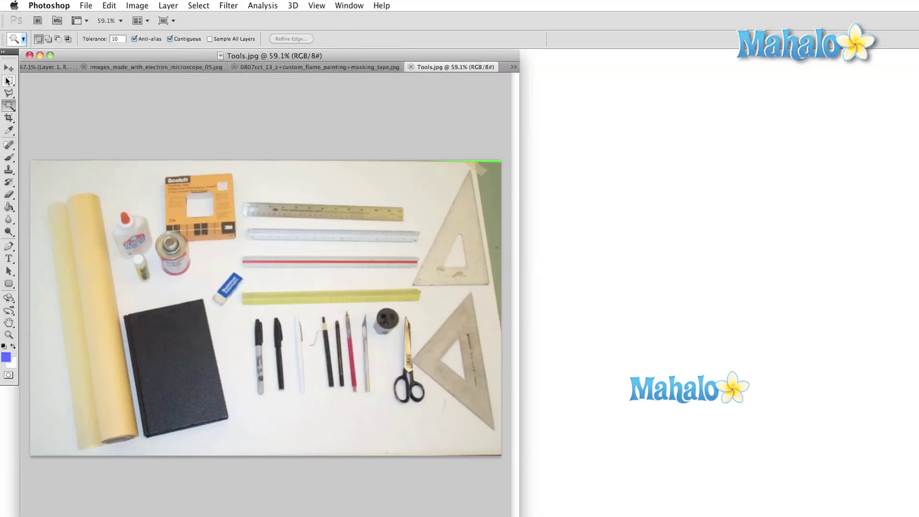
pyautogui.click(9, 81)
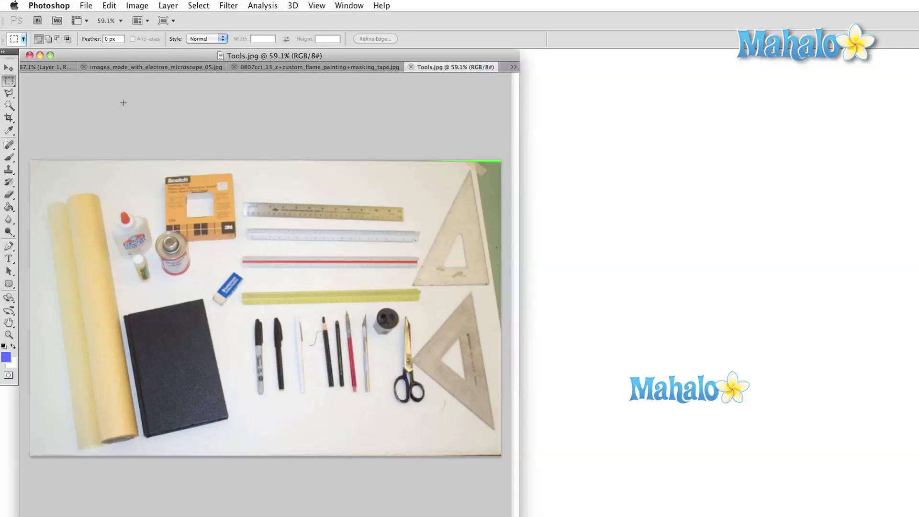
pyautogui.moveTo(373, 365); pyautogui.dragTo(131, 214)
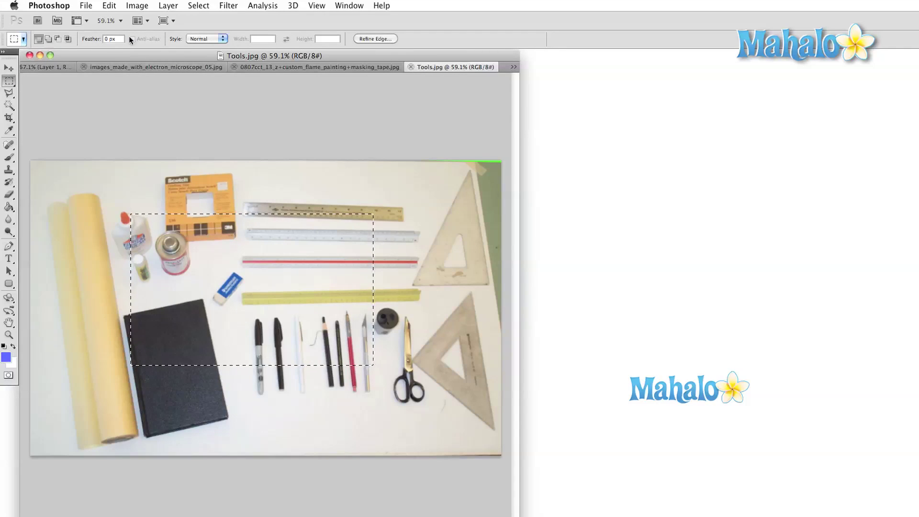
# Select the entire Tools.jpg canvas and deselect it again
pyautogui.click(137, 6)
pyautogui.moveTo(208, 3)
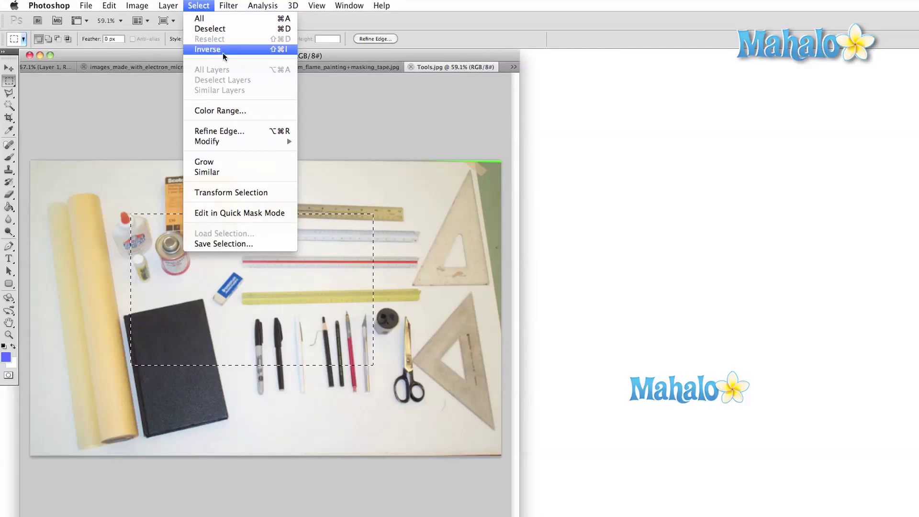
pyautogui.click(205, 21)
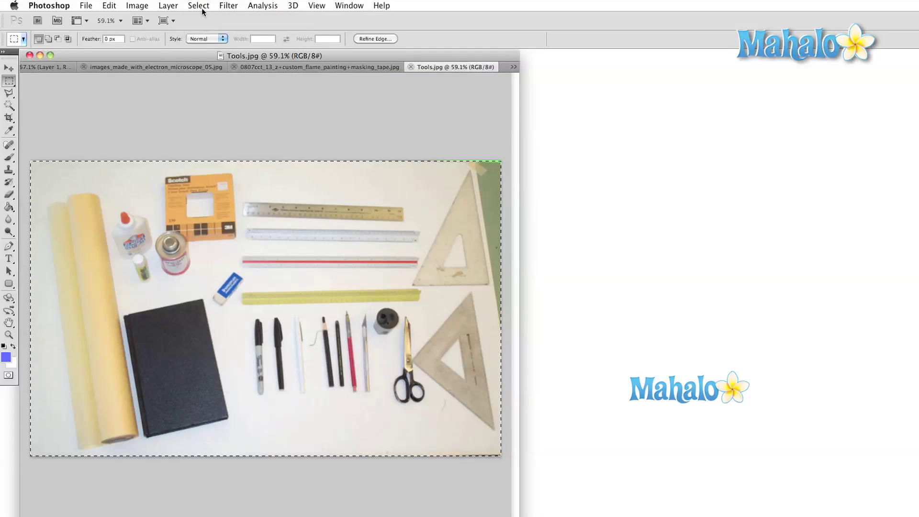
pyautogui.click(199, 6)
pyautogui.click(200, 29)
# Reselect the last rectangular selection in Tools.jpg and invert it
pyautogui.click(199, 6)
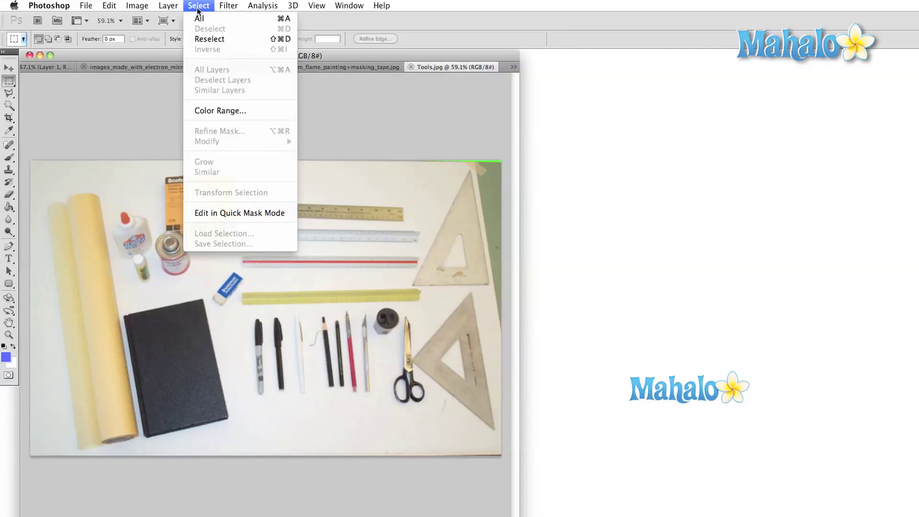
pyautogui.click(209, 39)
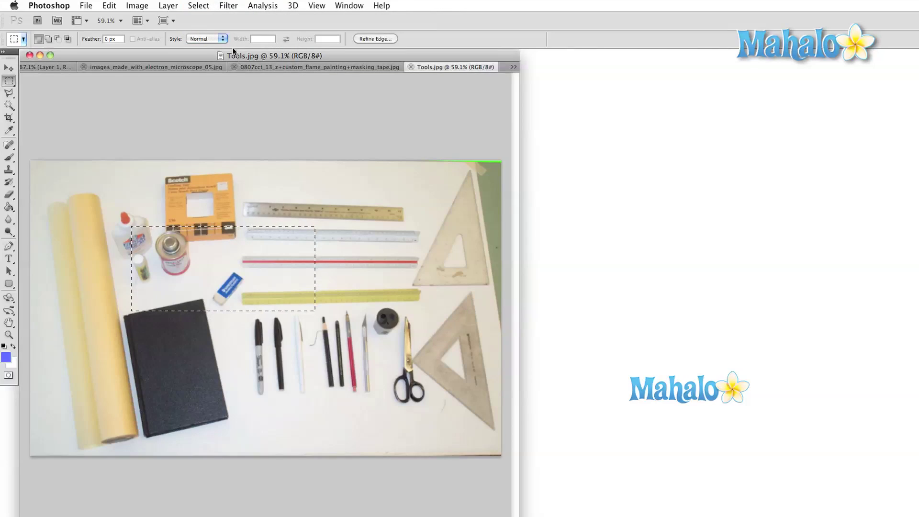
pyautogui.click(199, 5)
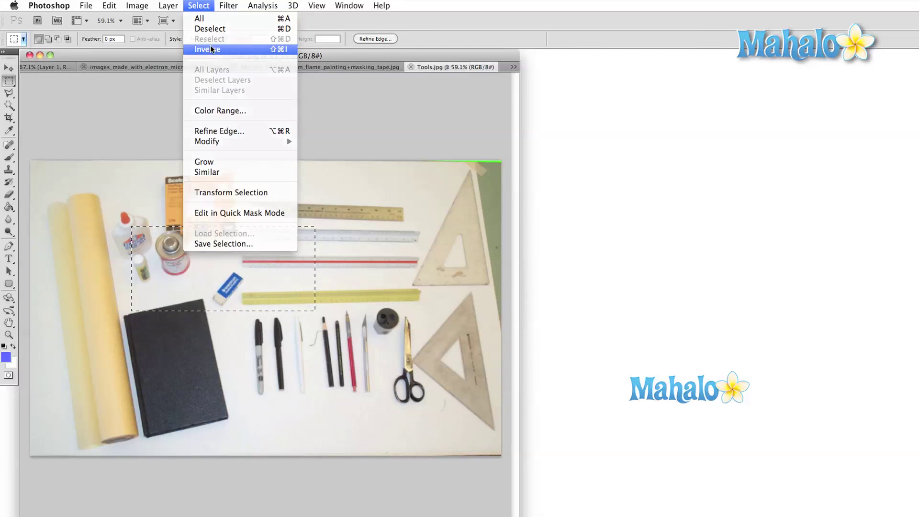
pyautogui.click(211, 49)
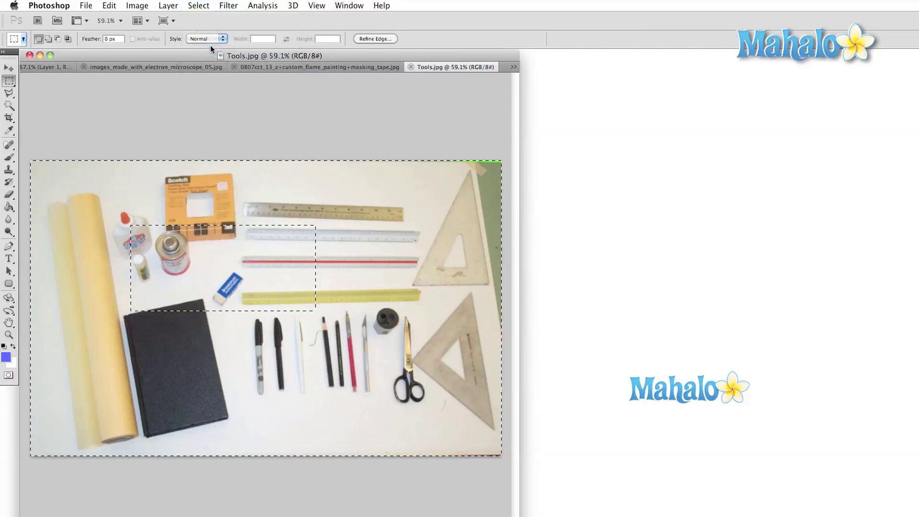
# Select all layers of Alligators in the Desert.psd and expand the All Tests group
pyautogui.click(199, 5)
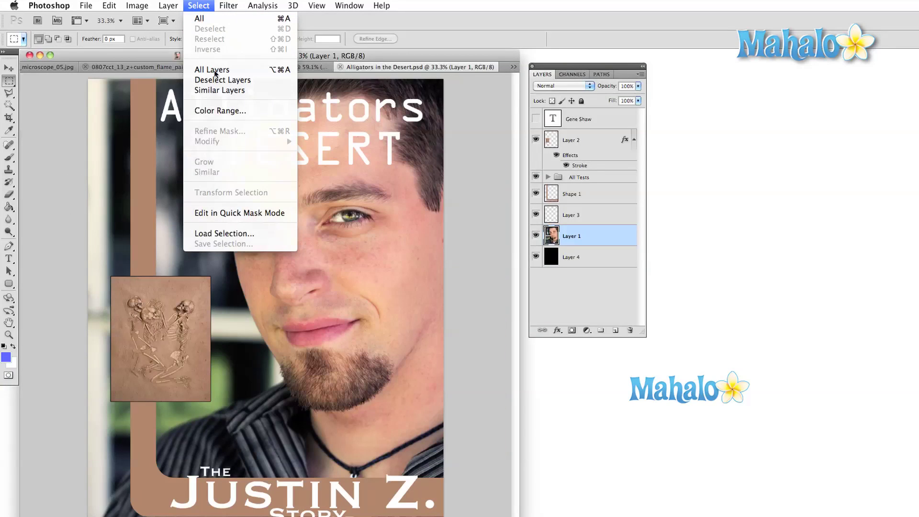
pyautogui.click(219, 91)
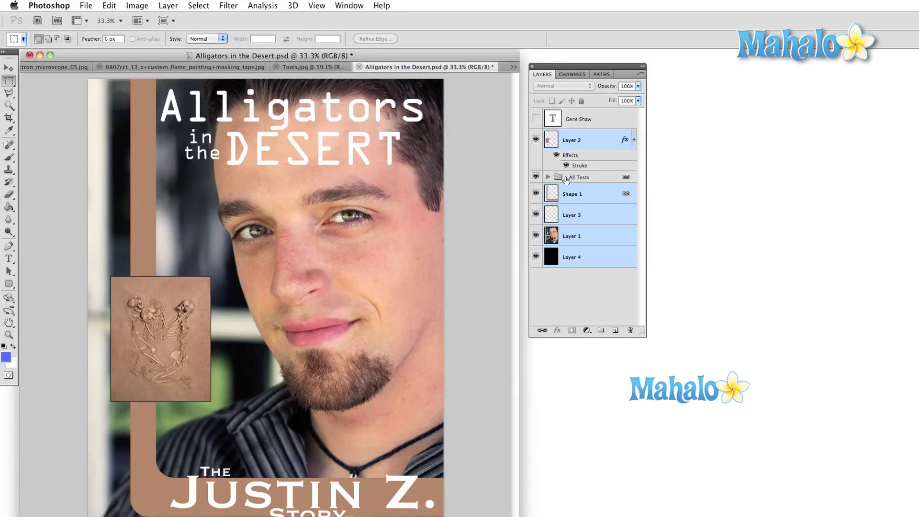
pyautogui.click(547, 177)
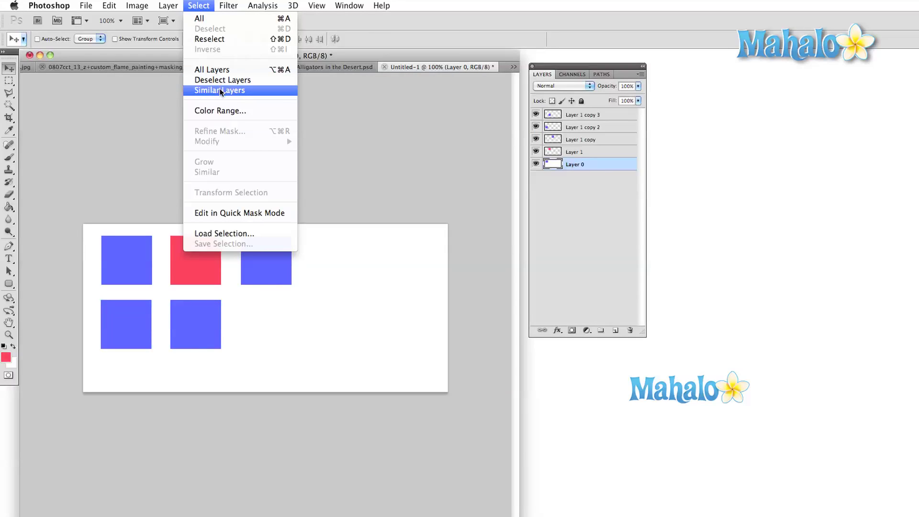
# In the Untitled-1 document, select the layers similar to Layer 0, and again those similar to Layer 1 copy
pyautogui.click(219, 91)
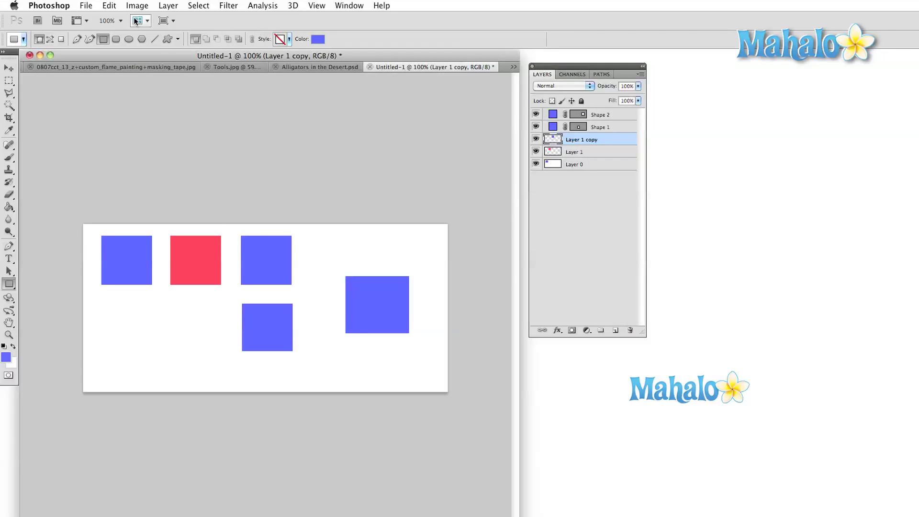
pyautogui.click(197, 6)
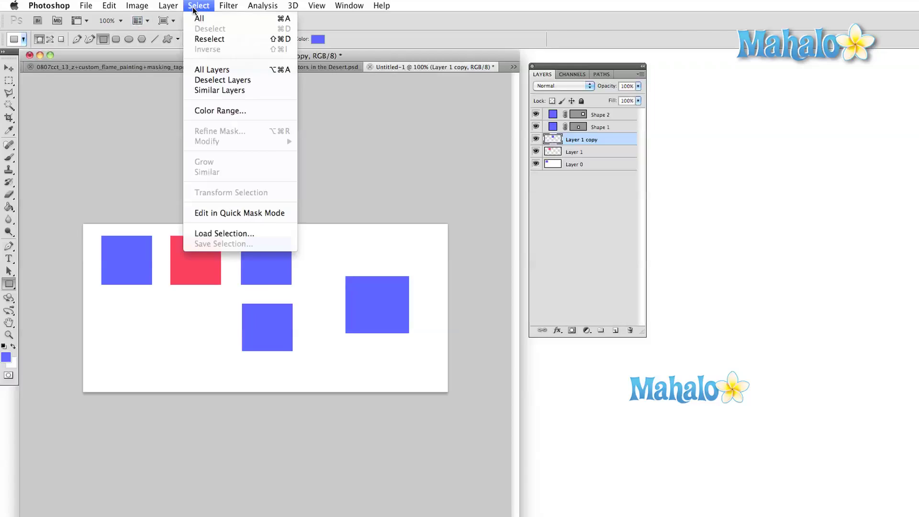
pyautogui.click(221, 88)
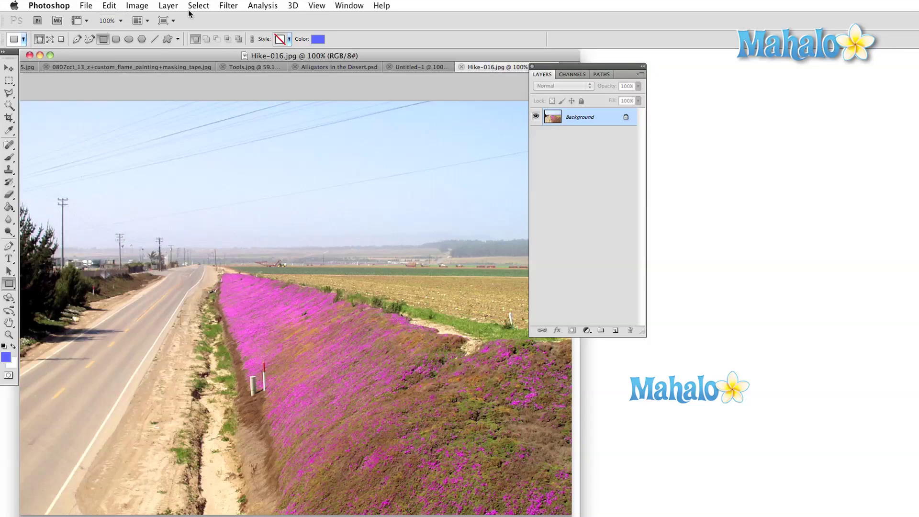
# Start a Color Range selection in Hike-016.jpg by sampling the magenta flowers, with fuzziness set to 36
pyautogui.click(198, 6)
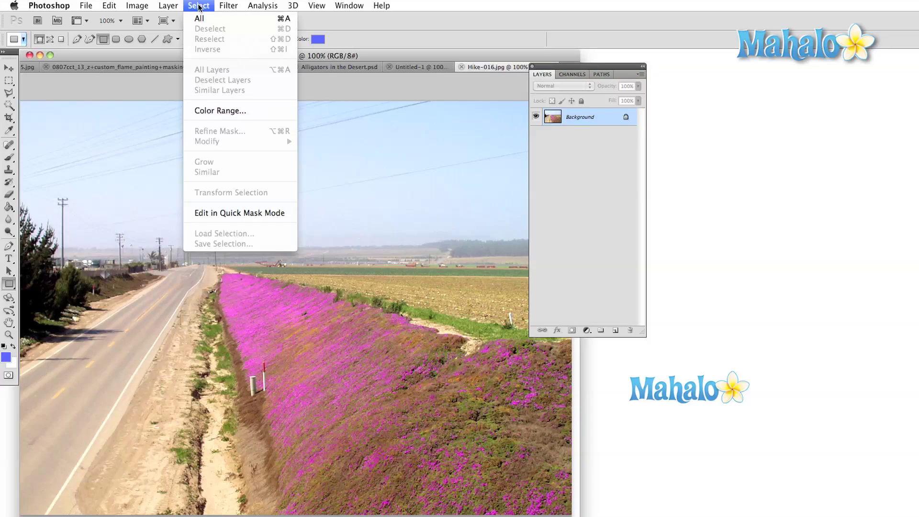
pyautogui.click(213, 109)
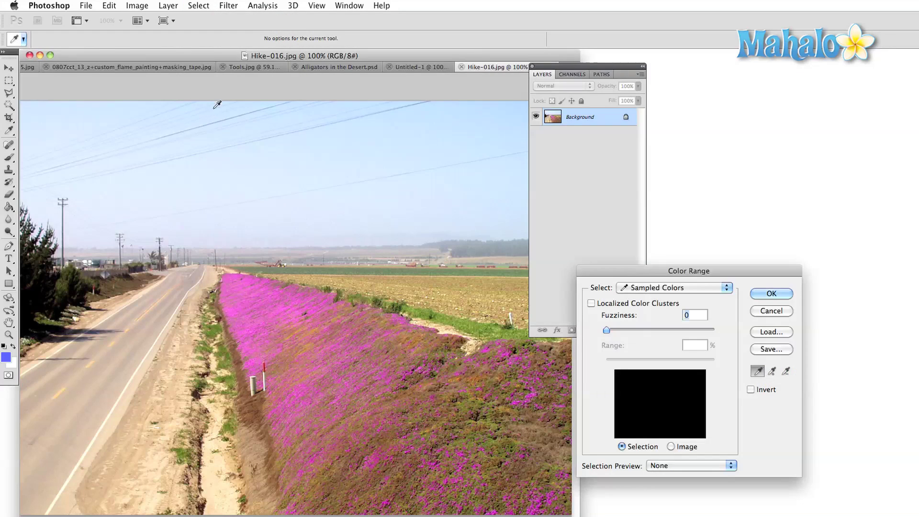
pyautogui.click(248, 298)
pyautogui.moveTo(607, 330); pyautogui.dragTo(627, 335)
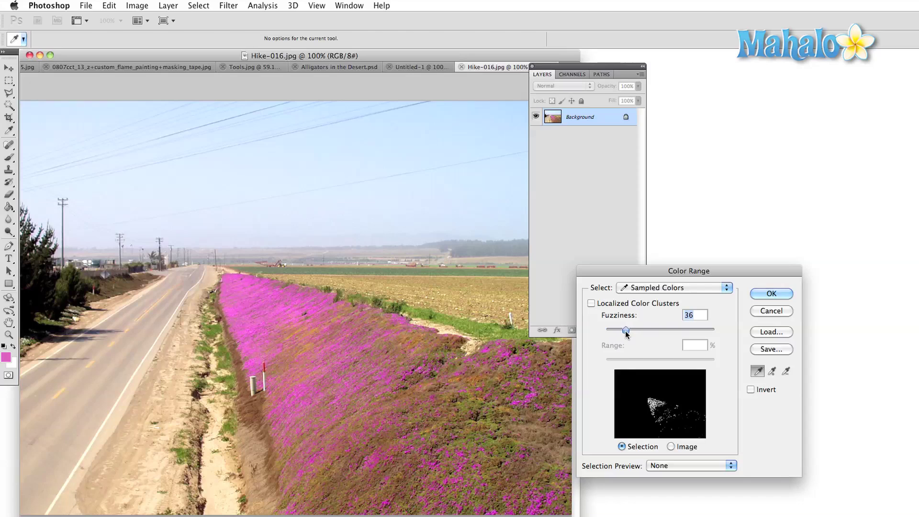
# Resample colours from the flowers, sky and road, finish on a bright pink flower, and apply the colour range as a selection
pyautogui.click(276, 321)
pyautogui.click(297, 172)
pyautogui.click(279, 350)
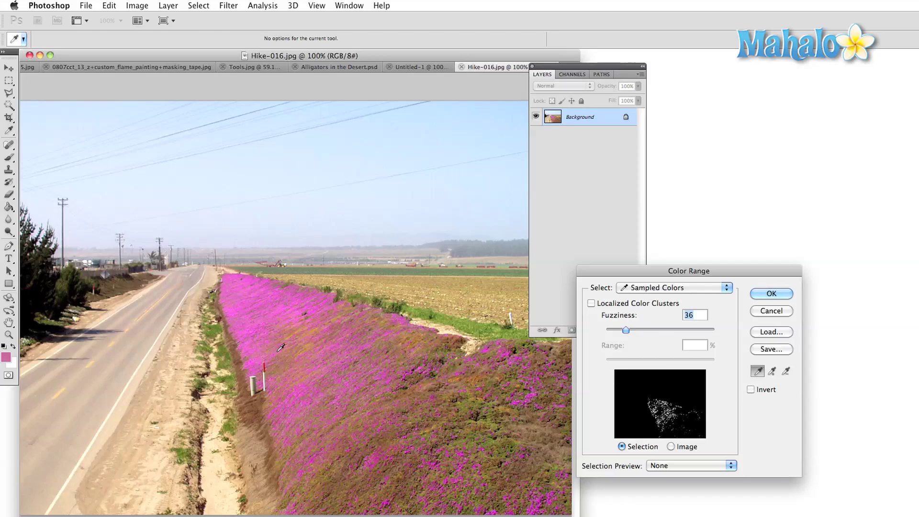
pyautogui.click(156, 322)
pyautogui.click(264, 300)
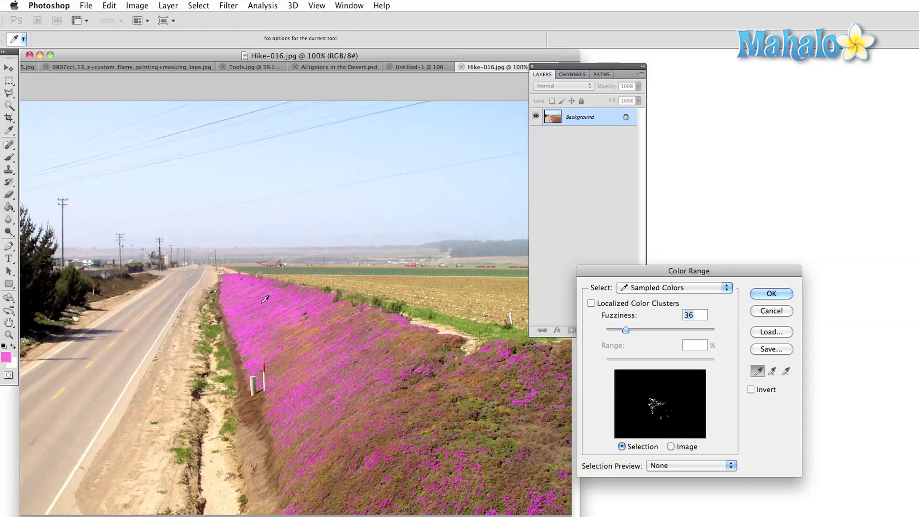
pyautogui.click(771, 293)
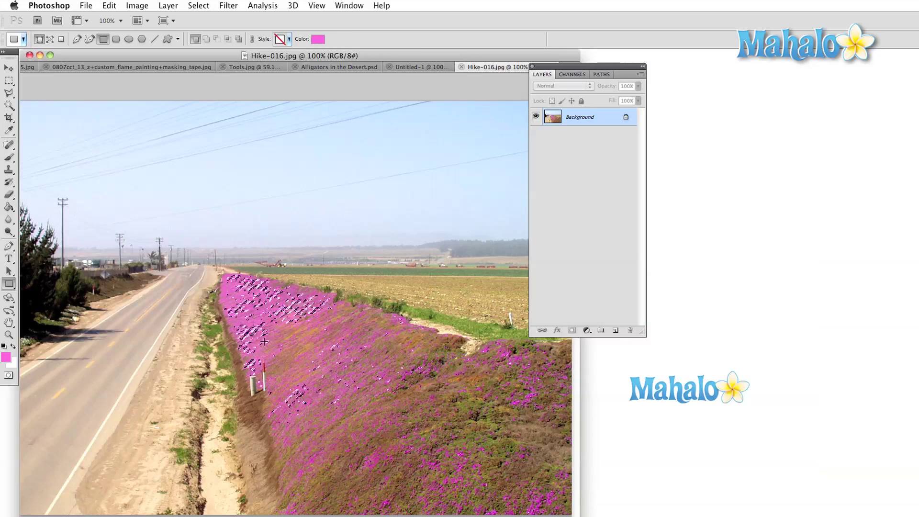
pyautogui.scroll(3, 222, 303)
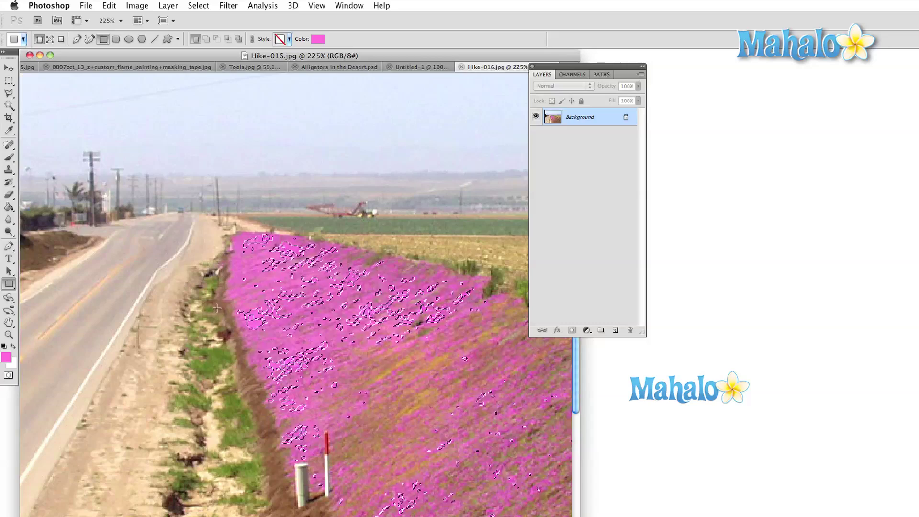
pyautogui.scroll(-3, 219, 308)
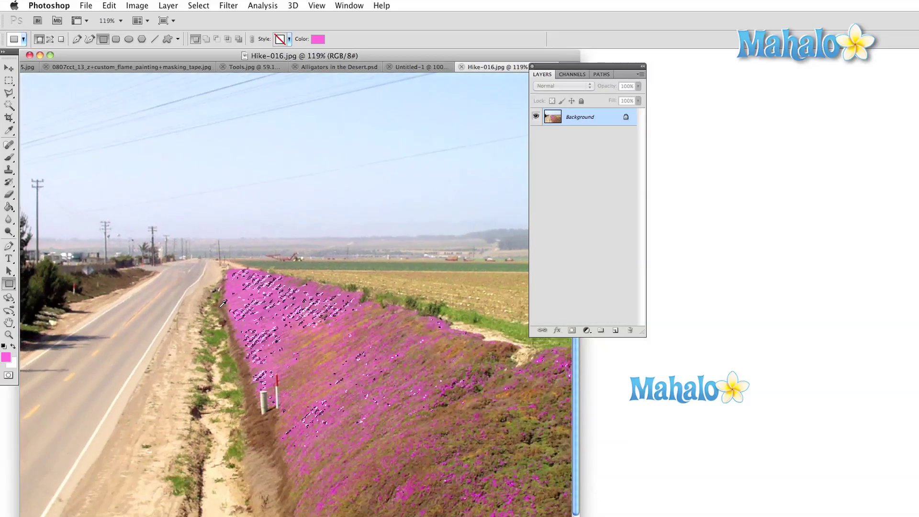
pyautogui.scroll(-1, 223, 303)
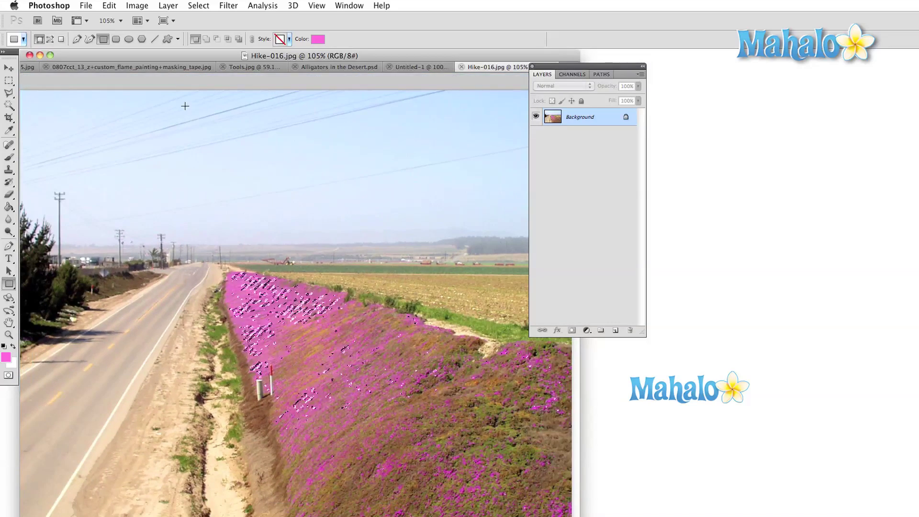
# In images_made_with_electron_microscope_05.jpg, use the Magic Wand to select the black background on both sides of the insect on Layer 0
pyautogui.click(28, 68)
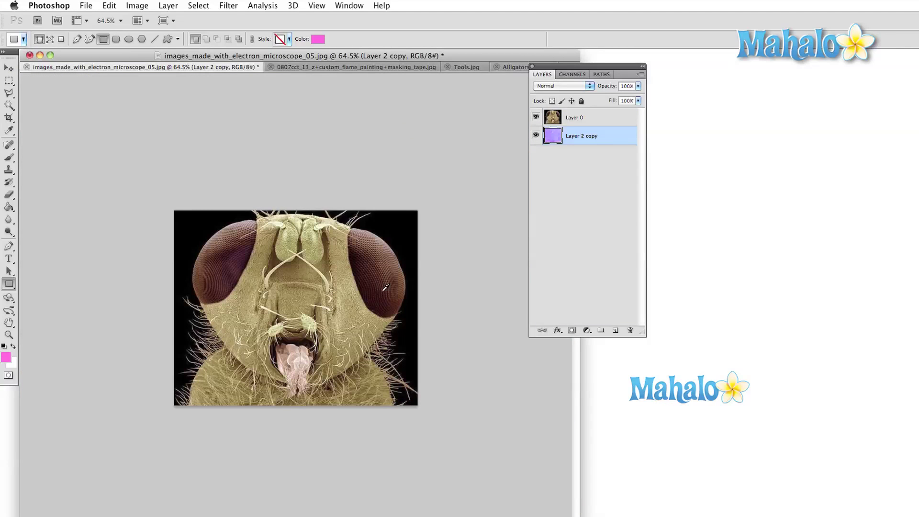
pyautogui.scroll(5, 386, 288)
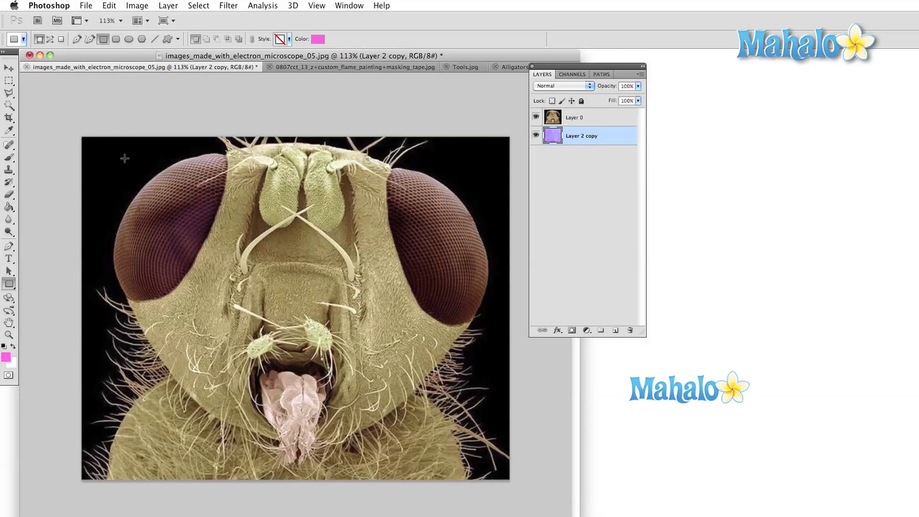
pyautogui.click(9, 106)
pyautogui.hotkey('alt', ']')
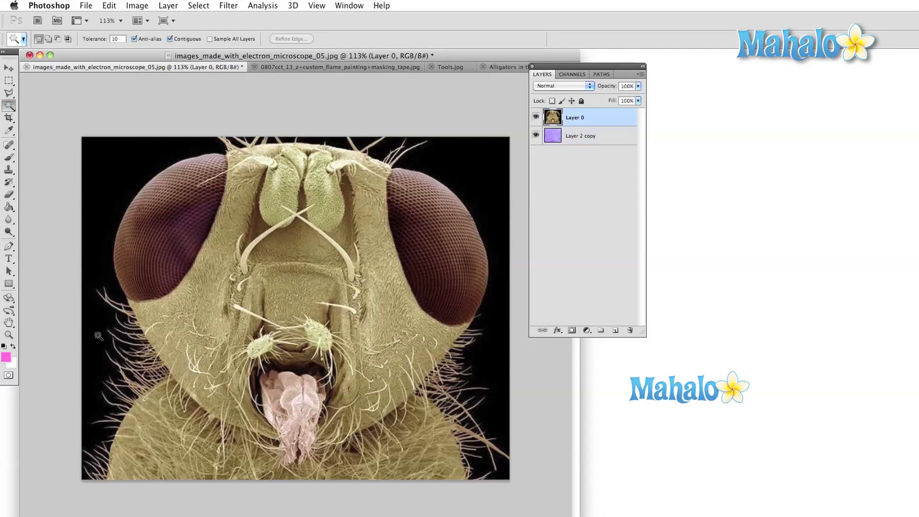
pyautogui.click(101, 333)
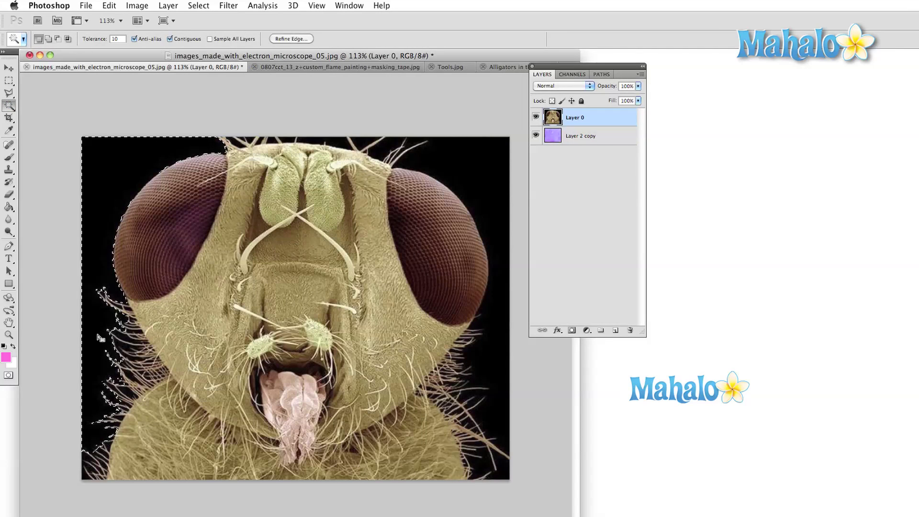
pyautogui.keyDown('shift'); pyautogui.click(487, 365); pyautogui.keyUp('shift')
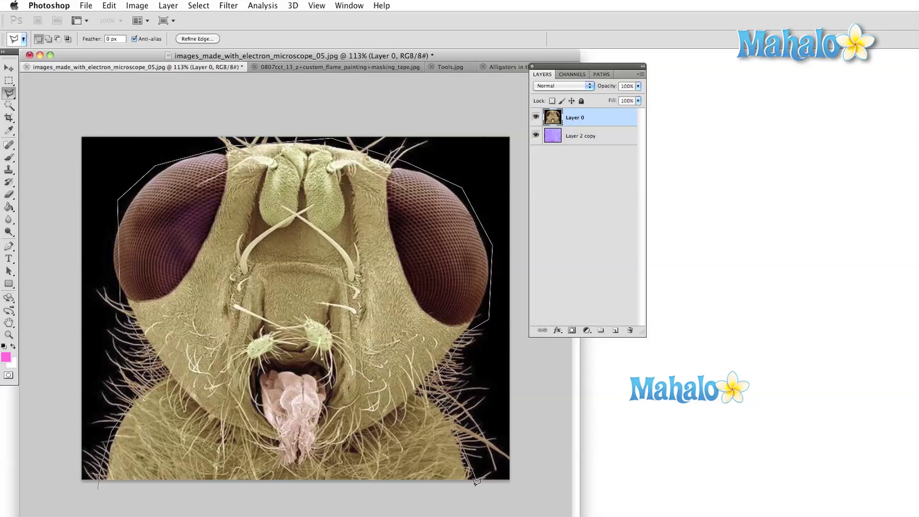
# Close the polygonal lasso outline loosely around the insect on Layer 0 and open Refine Edge for that selection
pyautogui.doubleClick(472, 498)
pyautogui.click(198, 6)
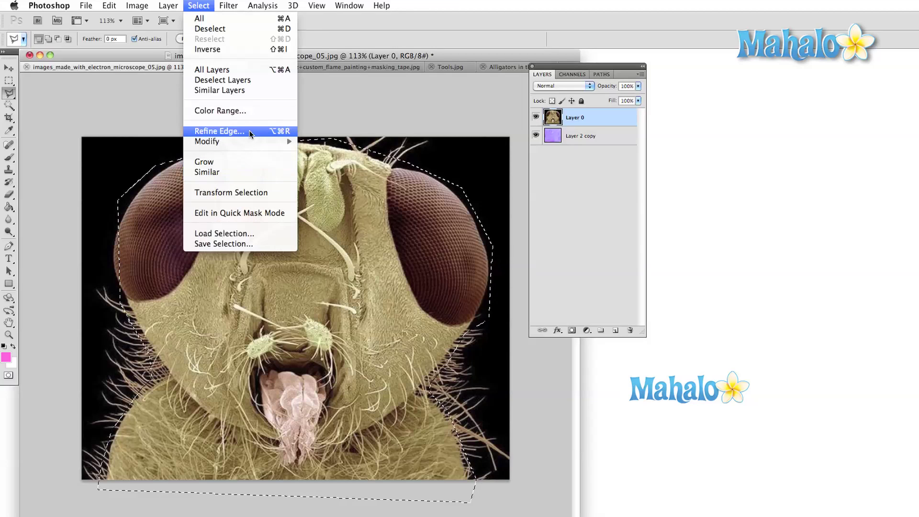
pyautogui.click(229, 134)
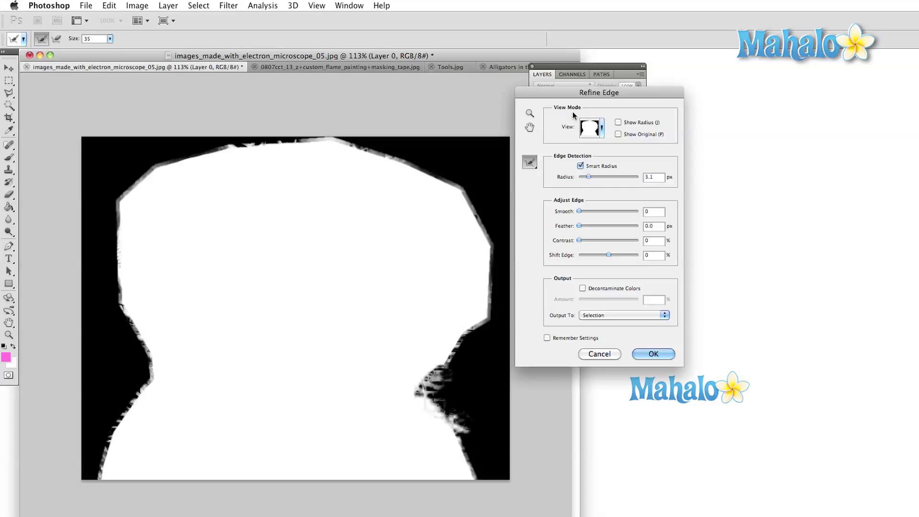
# Set the Refine Edge view to Overlay and brush over the insect's hairy outline to refine the selection edge
pyautogui.click(597, 128)
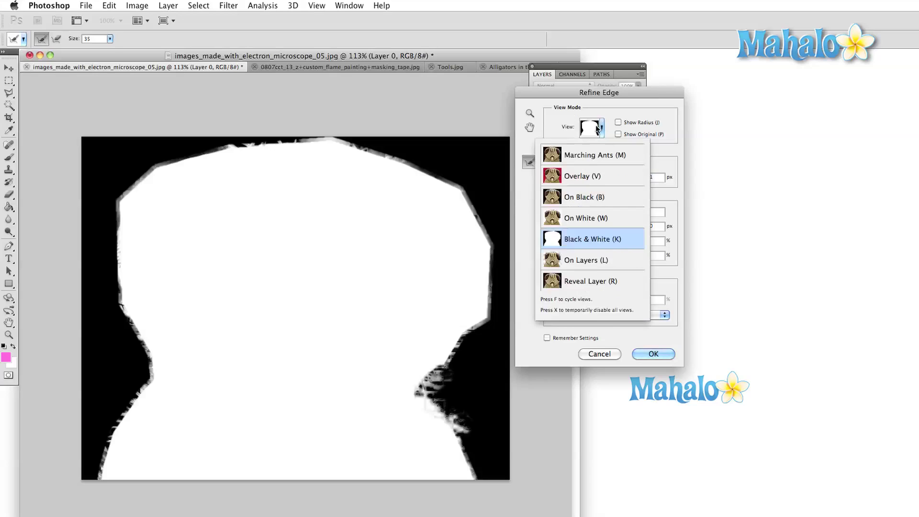
pyautogui.click(588, 175)
pyautogui.moveTo(88, 277)
pyautogui.mouseDown()
pyautogui.moveTo(131, 319)
pyautogui.moveTo(147, 375)
pyautogui.moveTo(168, 382)
pyautogui.moveTo(128, 311)
pyautogui.moveTo(107, 345)
pyautogui.moveTo(121, 358)
pyautogui.moveTo(132, 315)
pyautogui.moveTo(121, 433)
pyautogui.moveTo(142, 363)
pyautogui.moveTo(142, 391)
pyautogui.mouseUp()
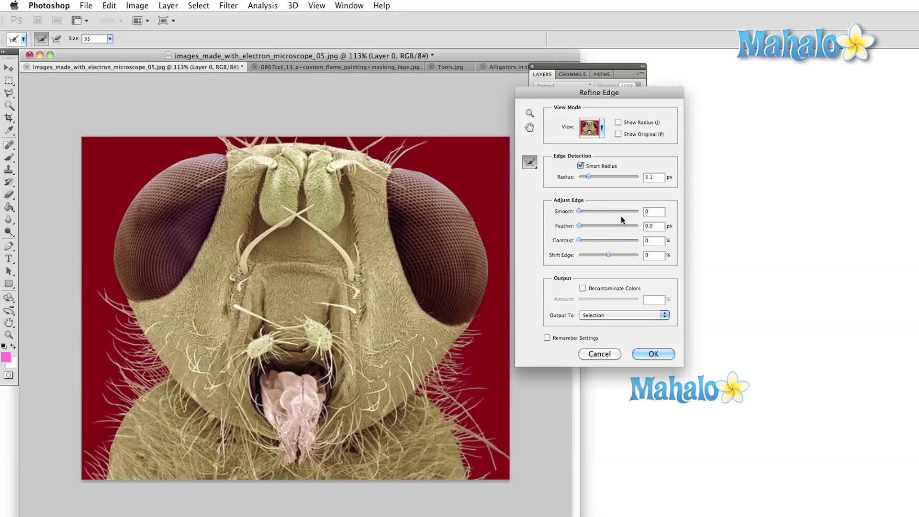
# In Black & White view, set Contrast to 22% and Decontaminate Colors to 56%, and apply the refinement as New Layer with Layer Mask
pyautogui.click(591, 128)
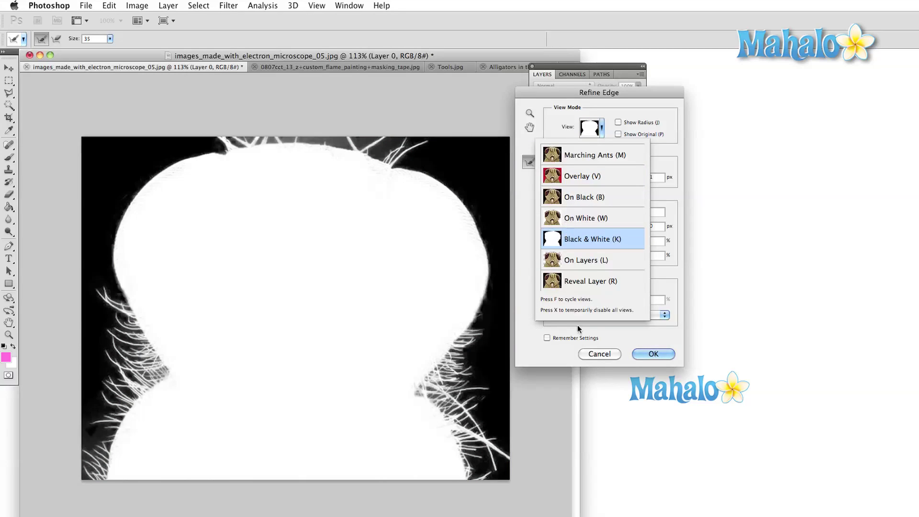
pyautogui.click(578, 325)
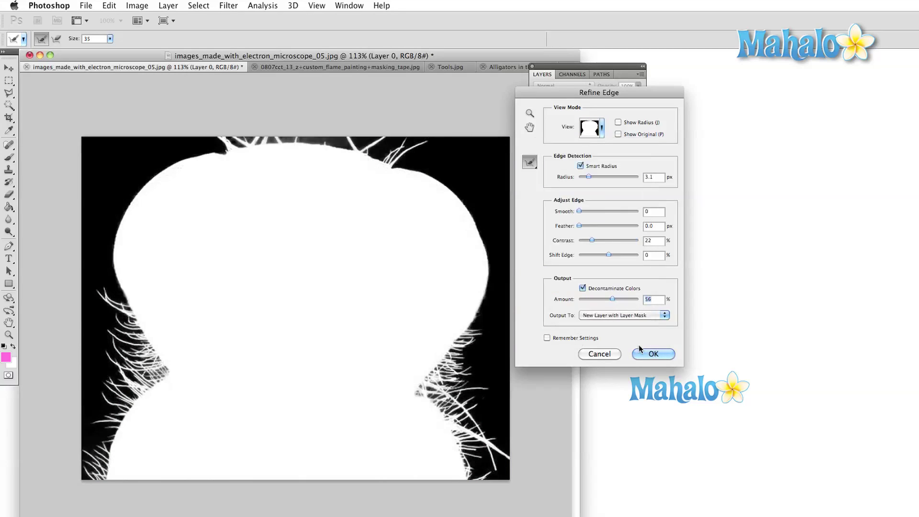
pyautogui.click(642, 350)
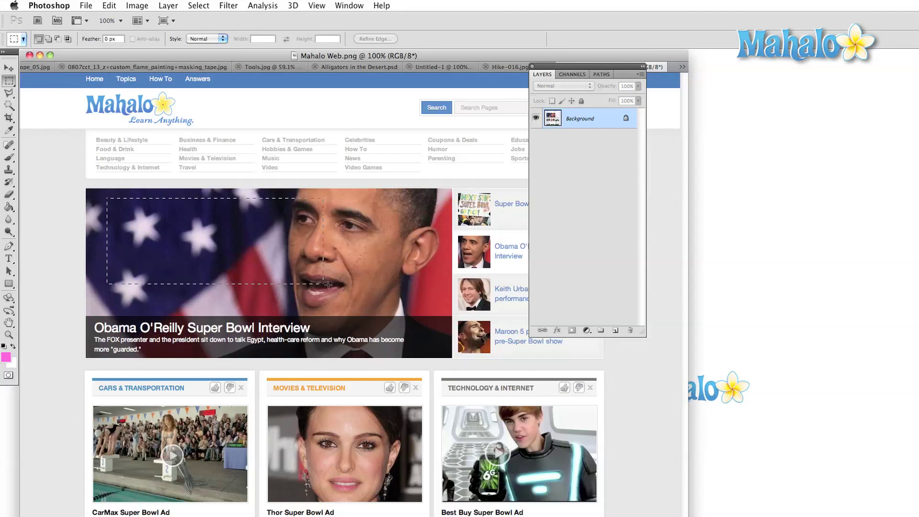
# In Mahalo Web.png, select a rectangle over the flag and face in the main photo and expand the selection by 25 pixels
pyautogui.moveTo(328, 285); pyautogui.dragTo(410, 306)
pyautogui.click(198, 5)
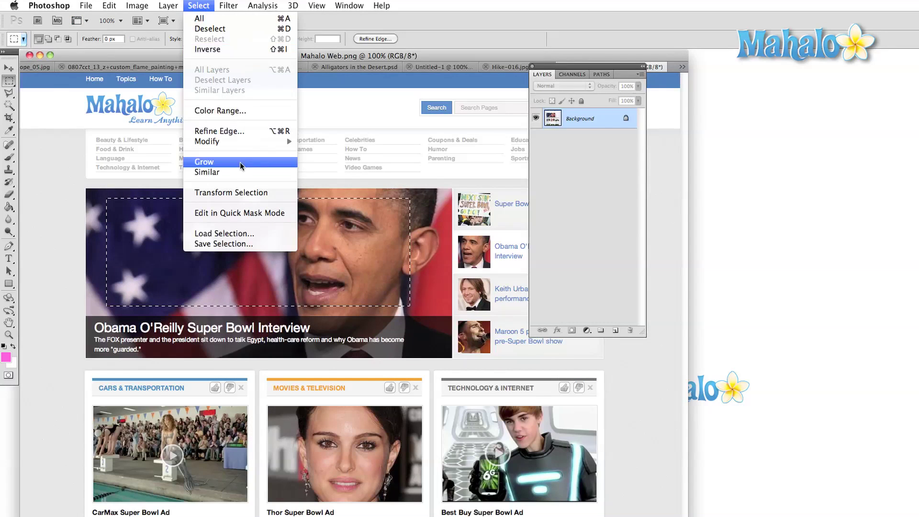
pyautogui.moveTo(240, 141)
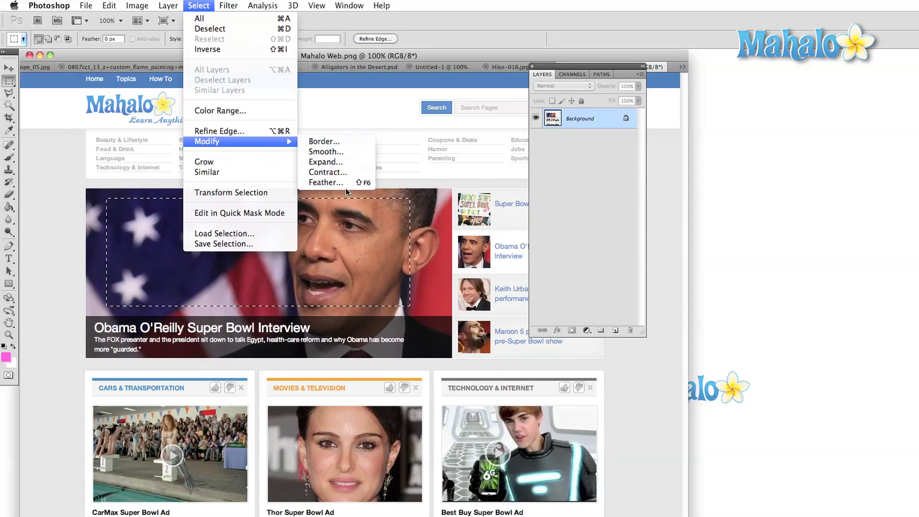
pyautogui.click(335, 162)
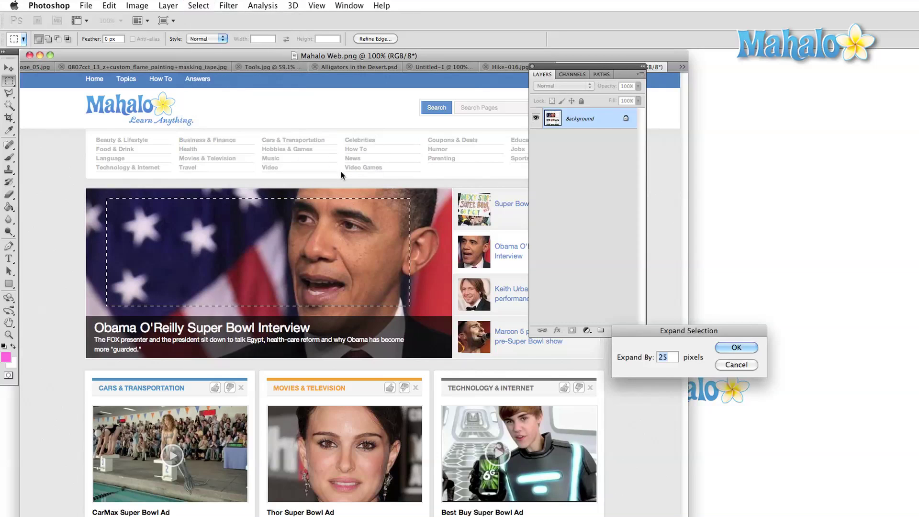
pyautogui.click(747, 348)
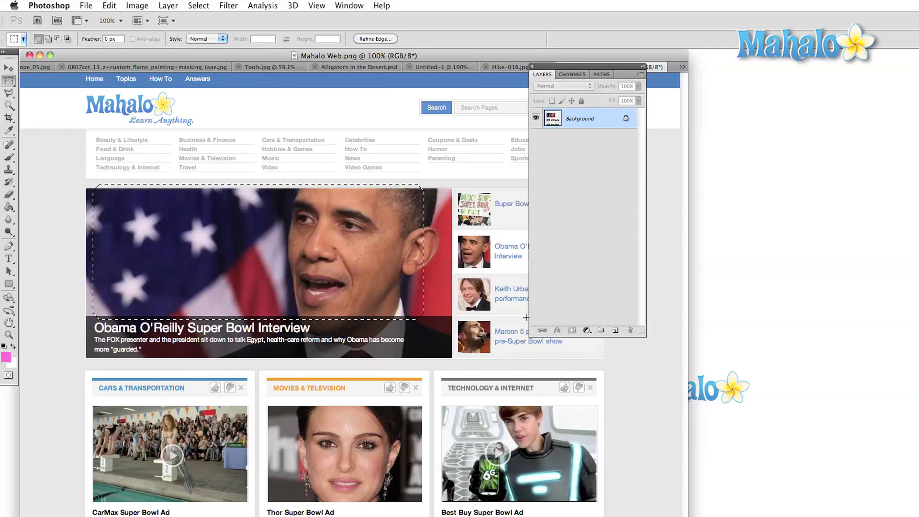
# Replace the selection with a Magic Wand selection of the flag's dark blue area, and extend it with Grow and Similar
pyautogui.click(279, 280)
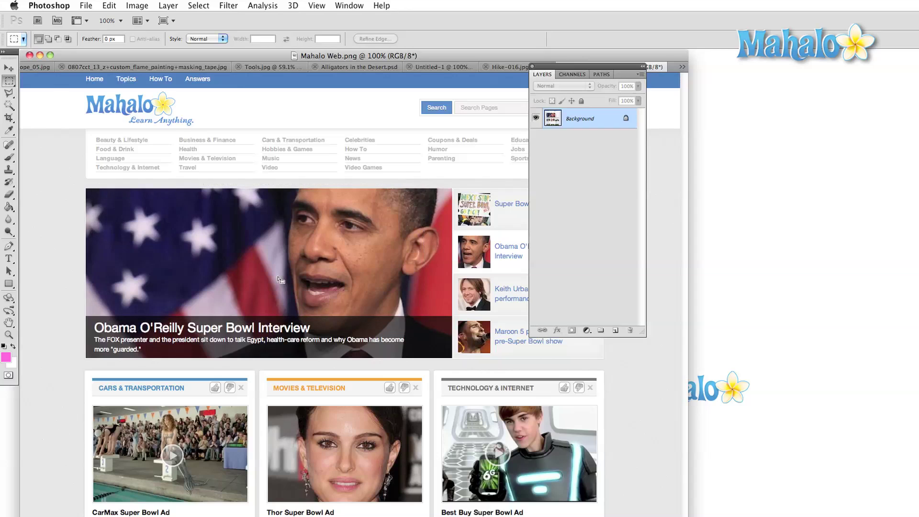
pyautogui.press('w')
pyautogui.click(97, 249)
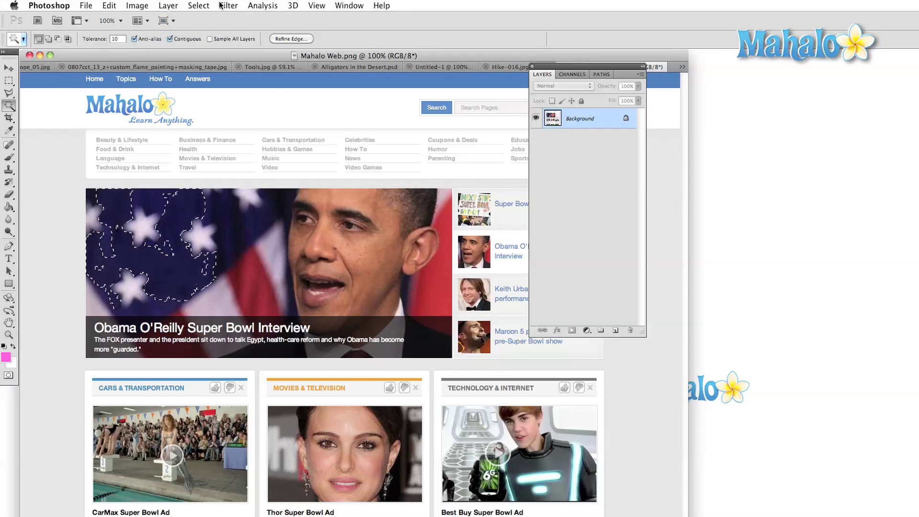
pyautogui.click(200, 6)
pyautogui.click(225, 158)
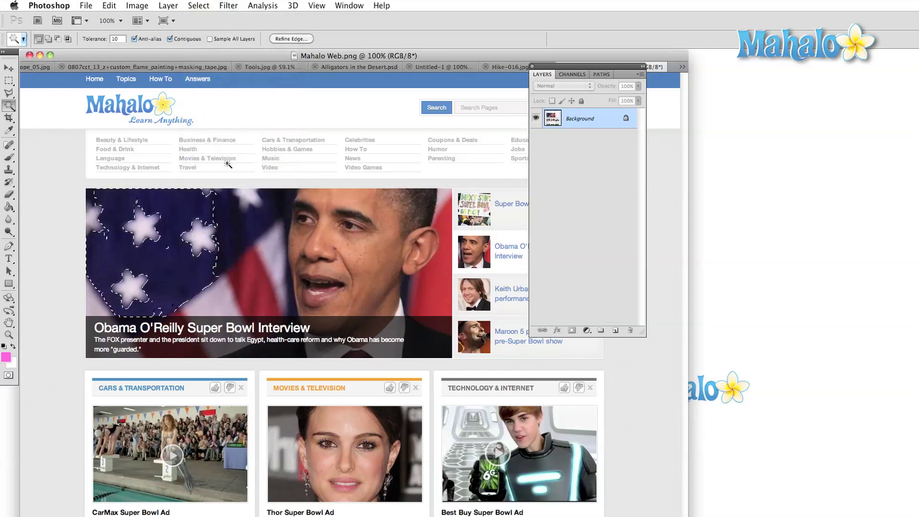
pyautogui.click(199, 6)
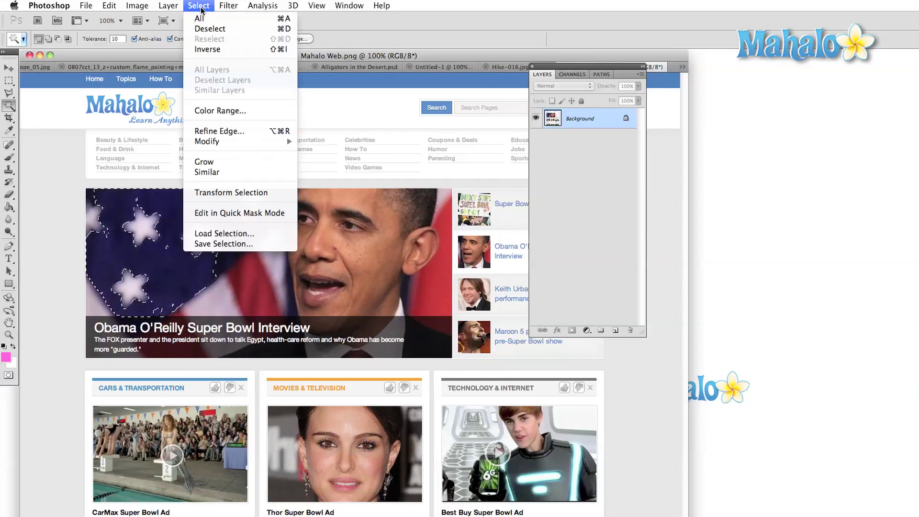
pyautogui.click(211, 173)
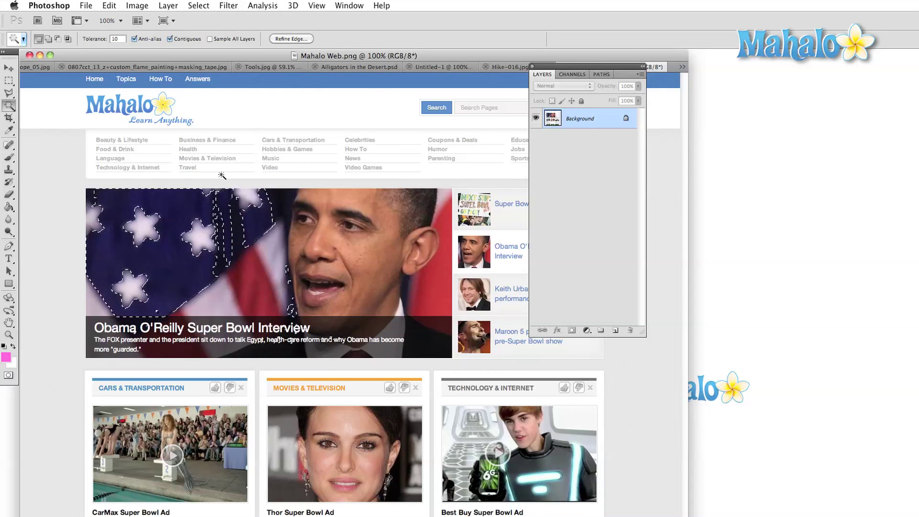
# Transform the flag selection by moving its outline over the face and rotating it about 21° clockwise
pyautogui.click(199, 6)
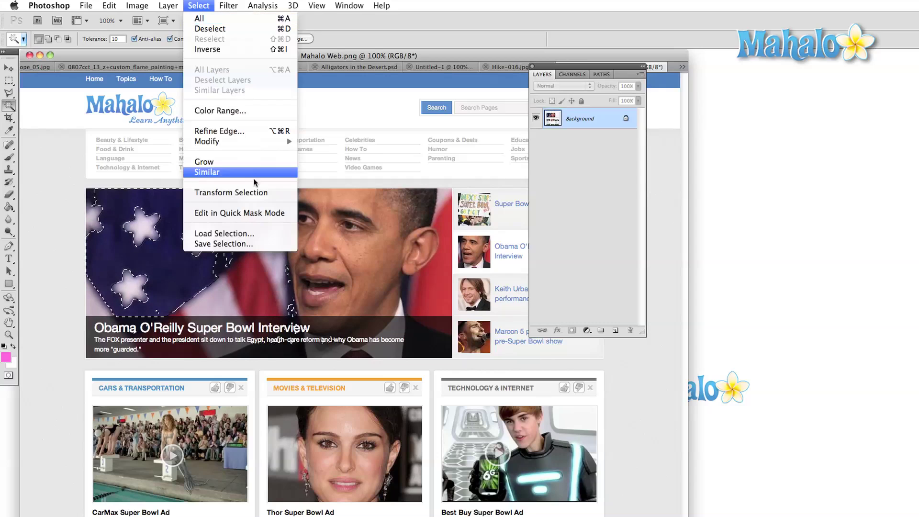
pyautogui.click(227, 193)
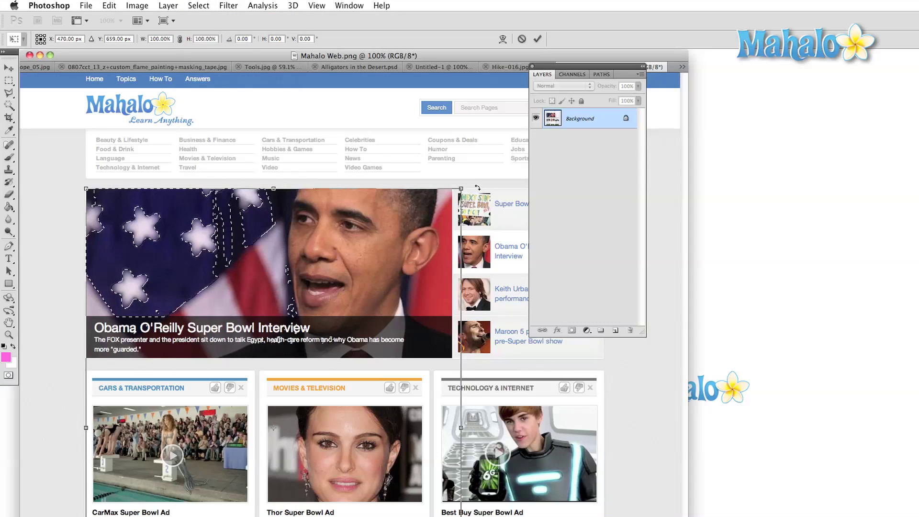
pyautogui.moveTo(158, 248); pyautogui.dragTo(237, 214)
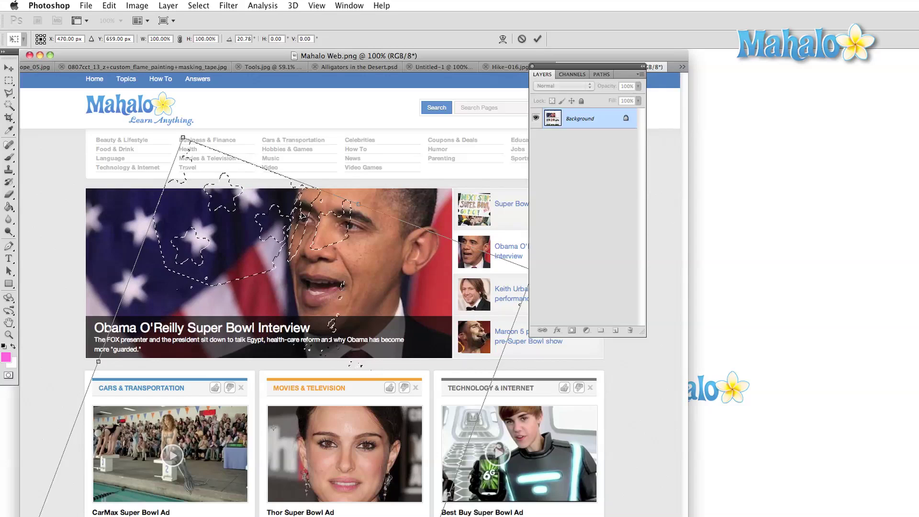
pyautogui.press('Return')
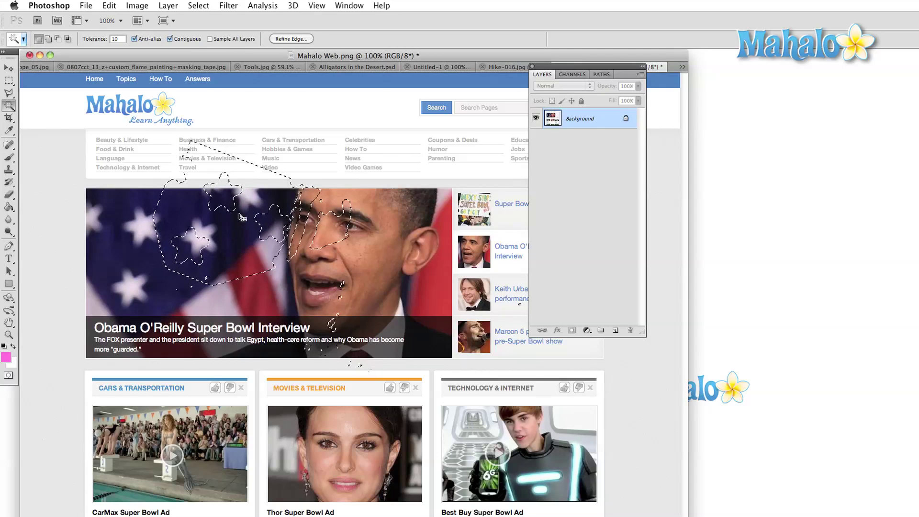
# Make a Quick Mask selection by brushing over the flag and the photo's right edge with the 174 px brush
pyautogui.click(198, 5)
pyautogui.click(235, 210)
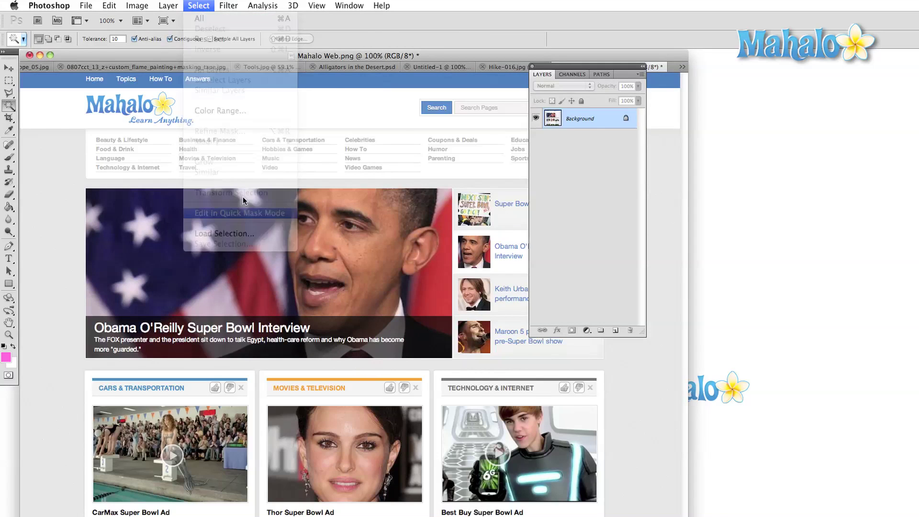
pyautogui.press('b')
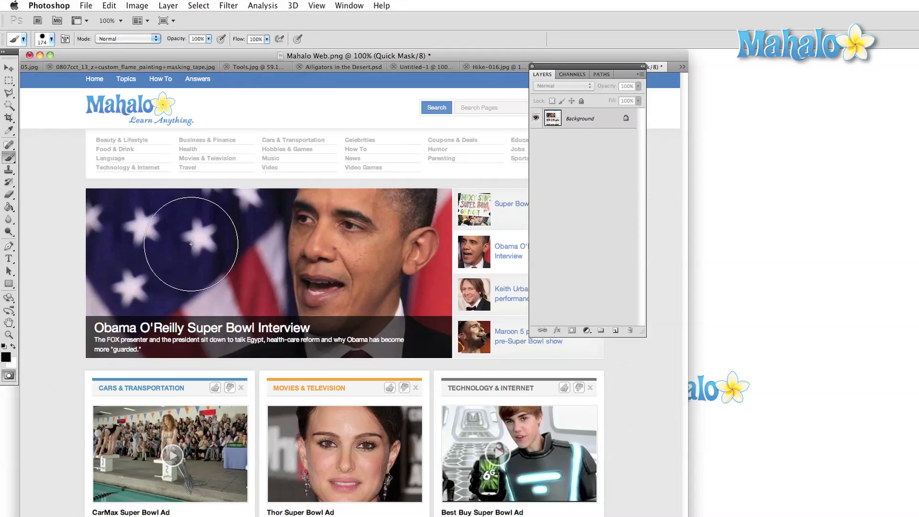
pyautogui.moveTo(191, 243)
pyautogui.mouseDown()
pyautogui.moveTo(133, 243)
pyautogui.moveTo(254, 207)
pyautogui.moveTo(225, 292)
pyautogui.moveTo(127, 292)
pyautogui.moveTo(106, 165)
pyautogui.moveTo(81, 354)
pyautogui.mouseUp()
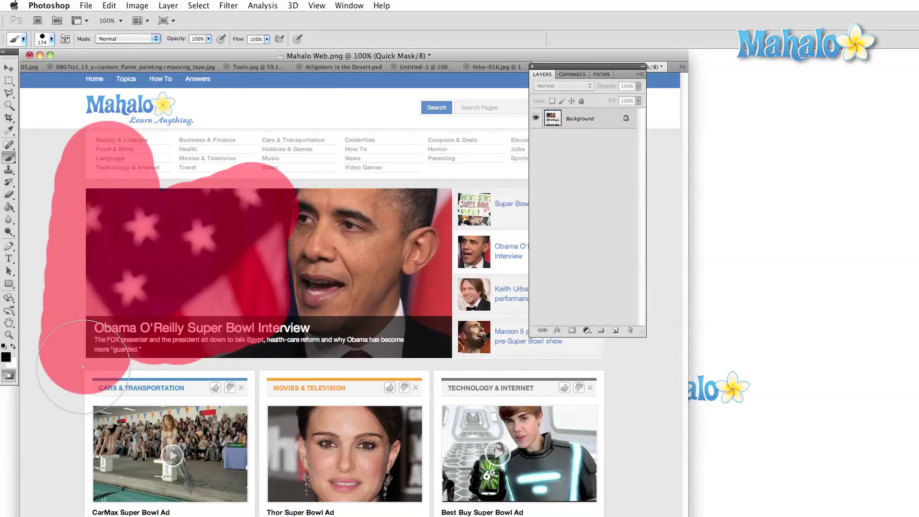
pyautogui.moveTo(486, 199); pyautogui.dragTo(464, 292)
pyautogui.click(198, 5)
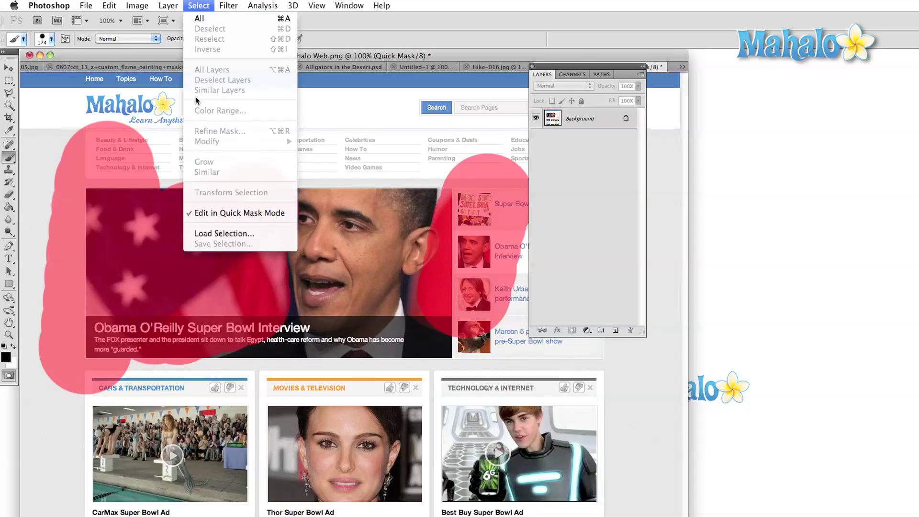
pyautogui.click(231, 211)
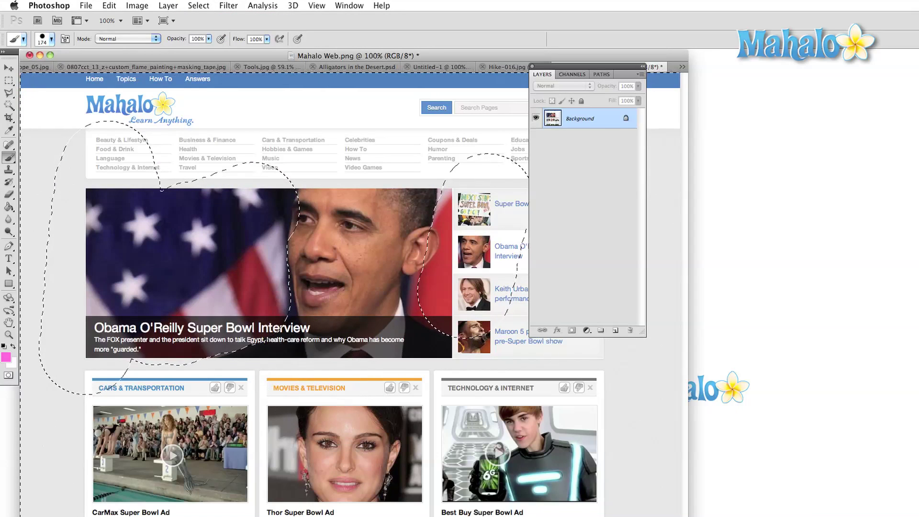
# Start saving the Quick Mask selection in Mahalo Web.png
pyautogui.click(198, 6)
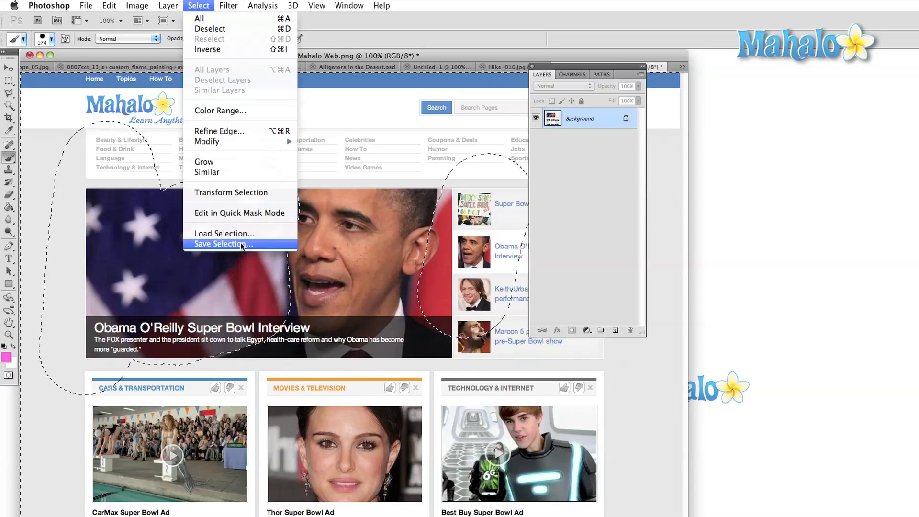